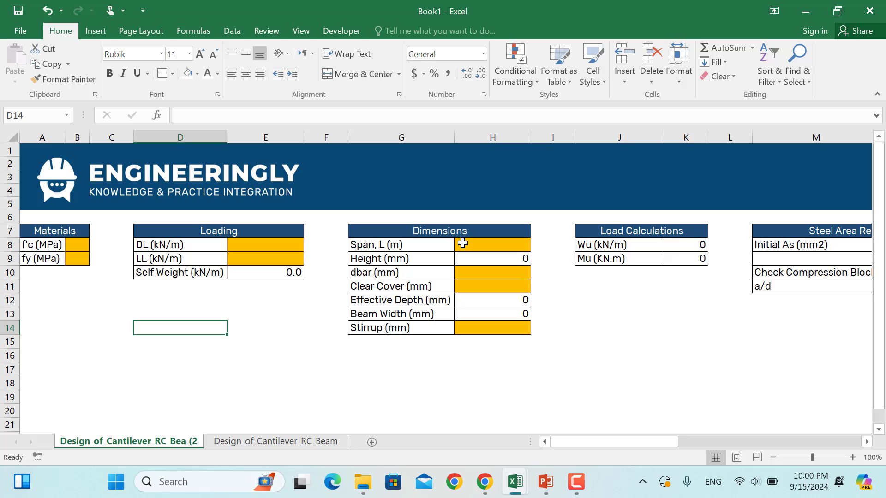
scroll(462, 236, right, 2)
scroll(270, 280, left, 2)
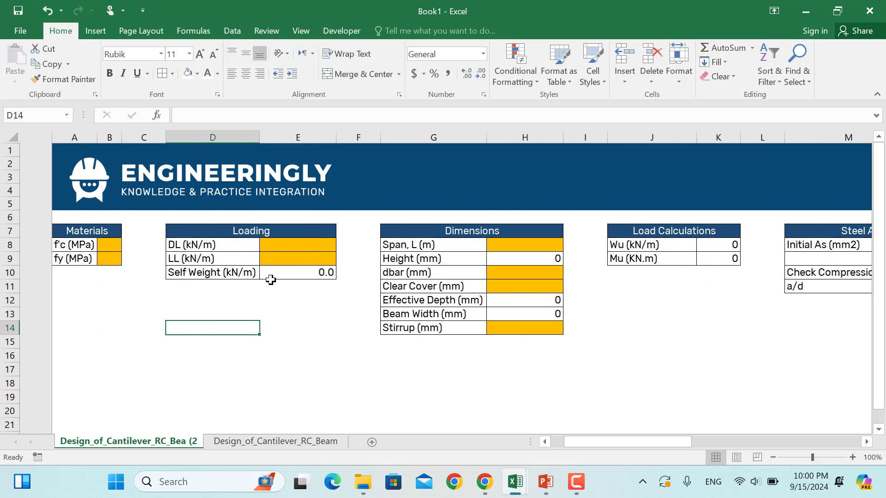
scroll(698, 270, right, 1)
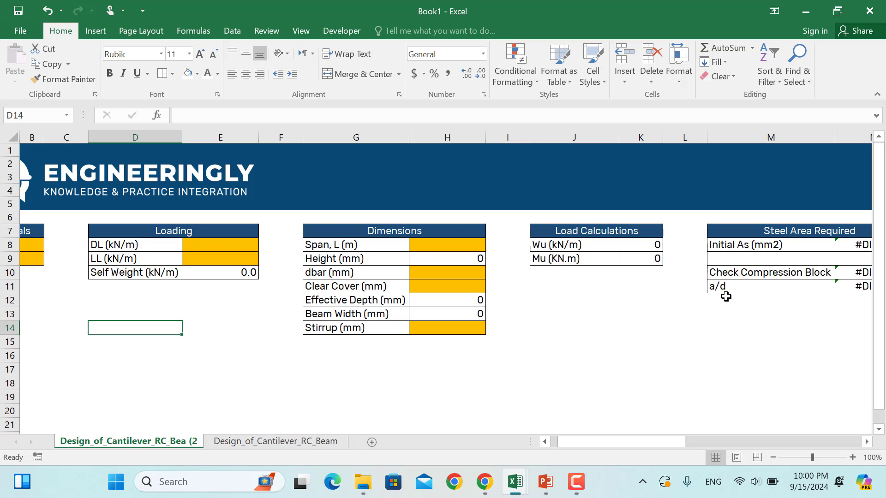
scroll(726, 296, right, 3)
scroll(726, 296, right, 1)
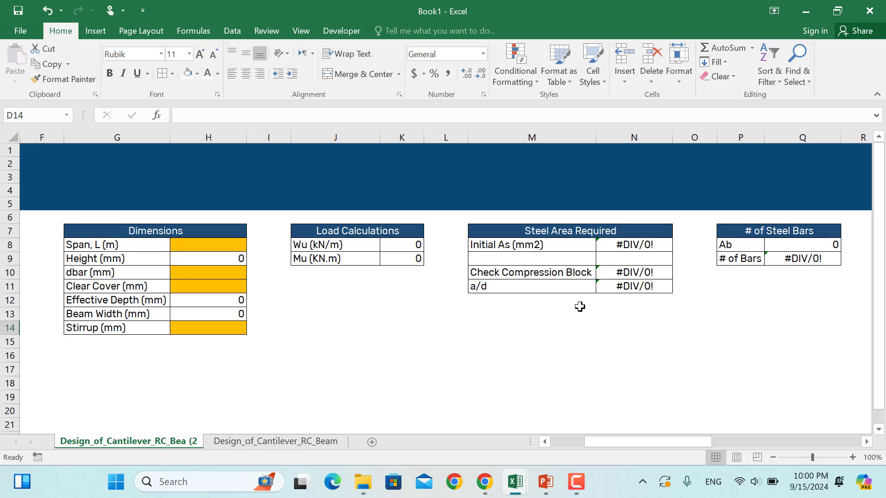
scroll(580, 307, right, 3)
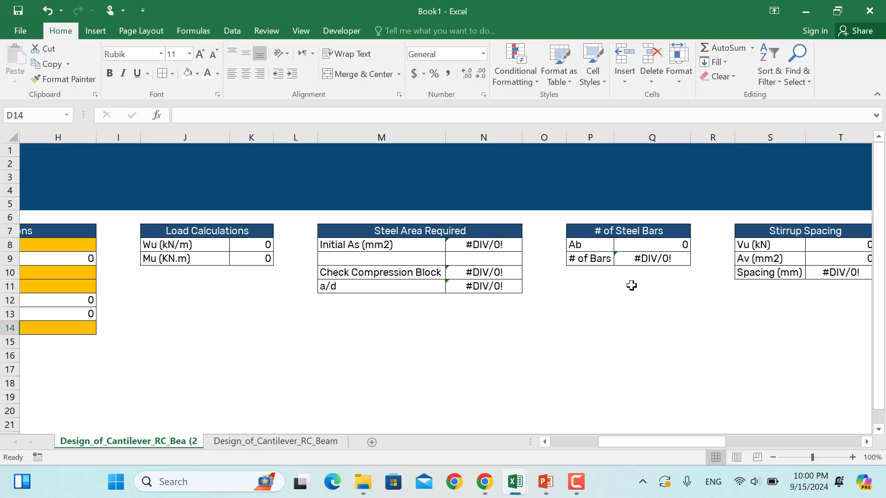
scroll(725, 286, right, 3)
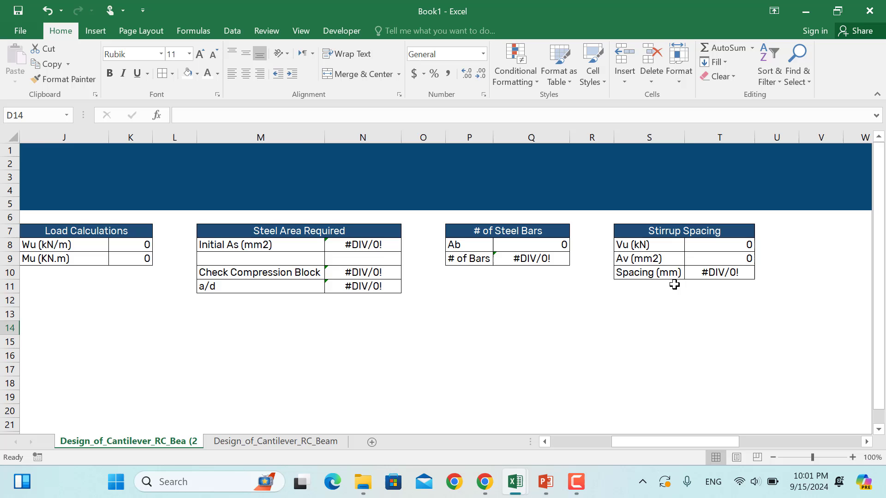
scroll(398, 298, left, 6)
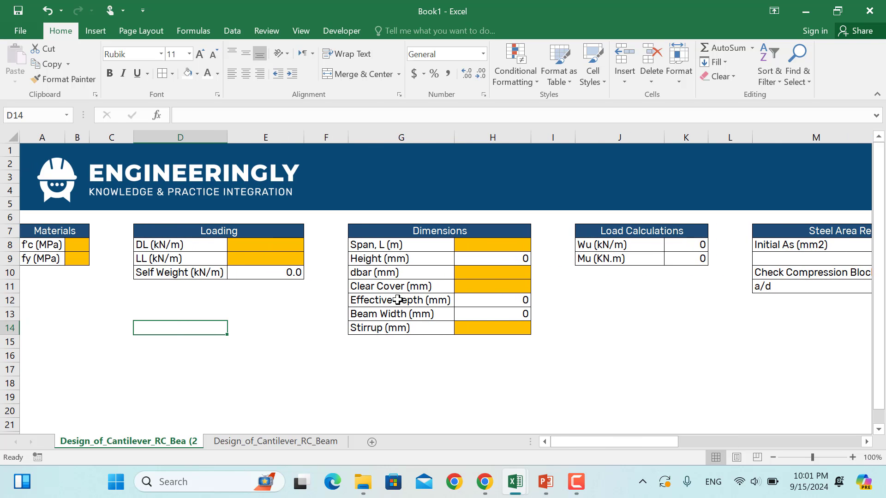
- Enter concrete strength f'c 28 MPa and steel yield strength 420 MPa
click(72, 243)
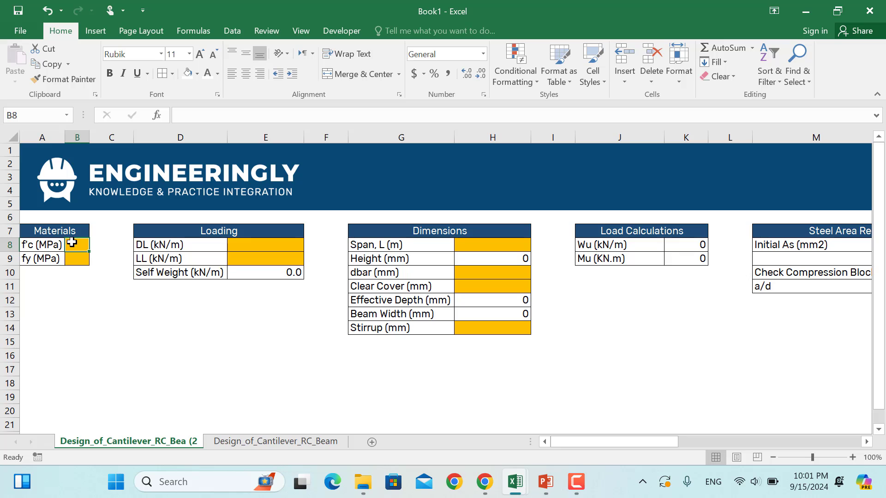
text(28)
key(Return)
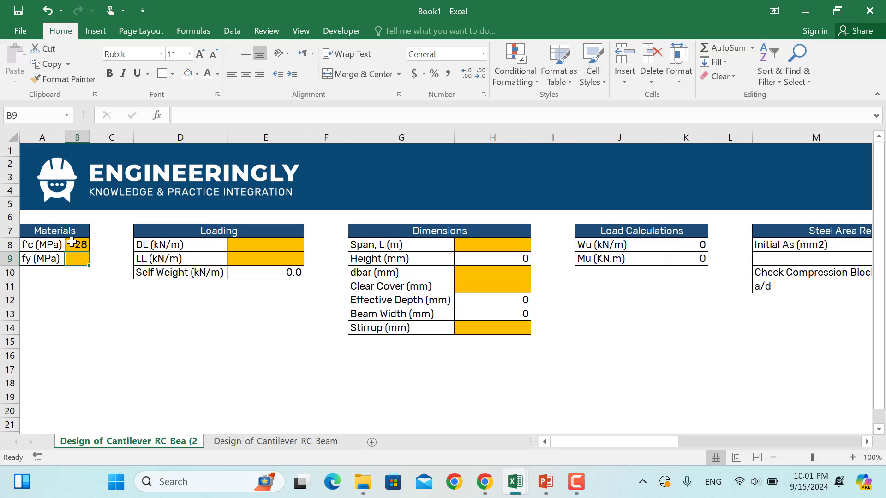
text(420)
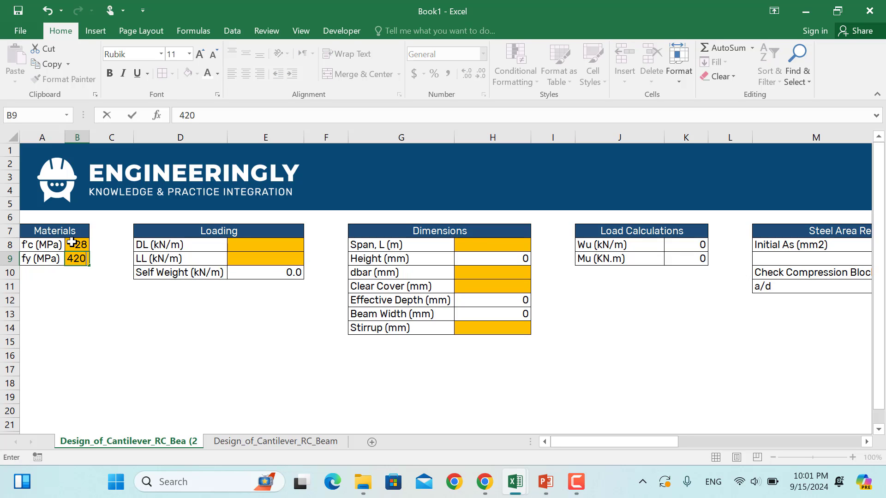
key(Return)
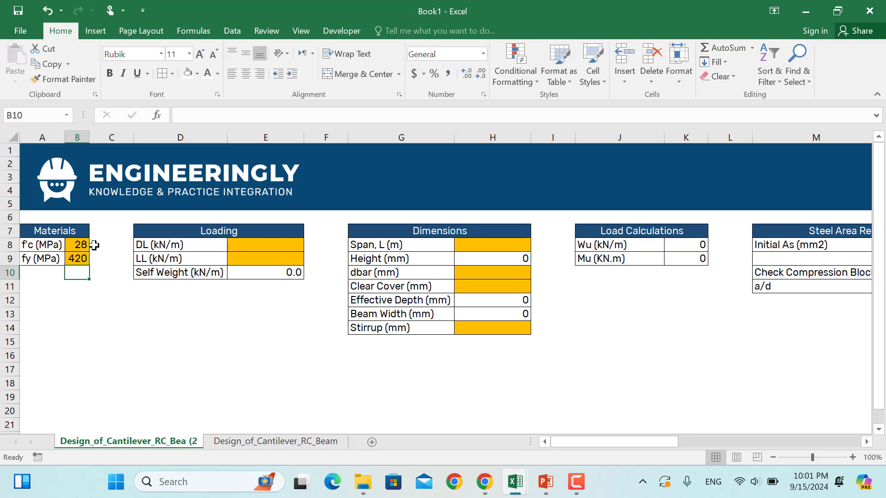
- Enter a dead load of 5 kN/m and a live load of 7 kN/m
click(263, 246)
text(5)
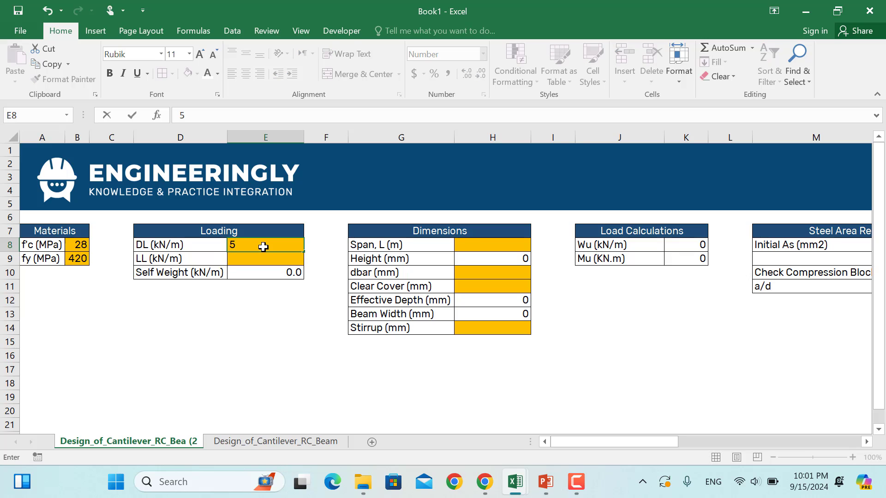
key(Return)
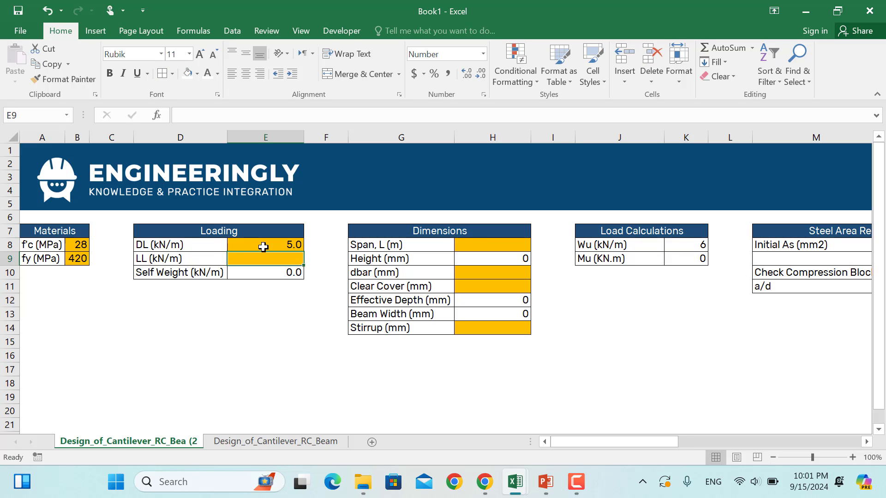
text(7)
key(Return)
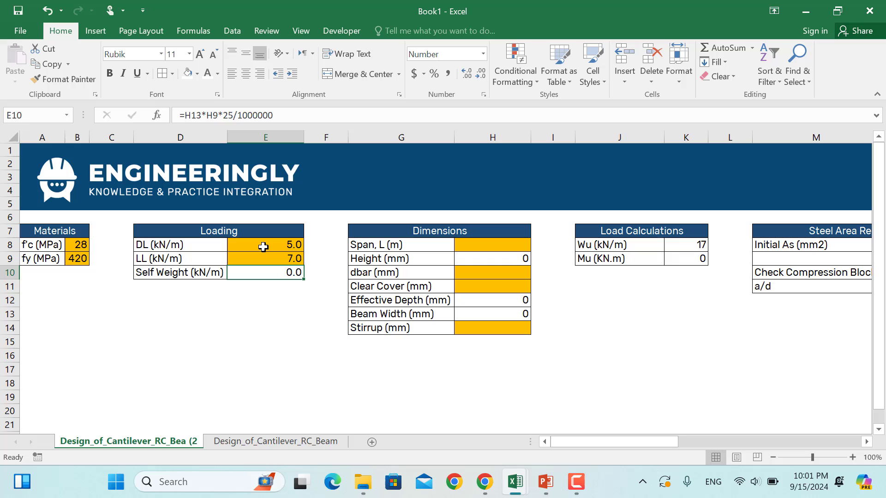
- Set the beam span to 4 m
click(490, 245)
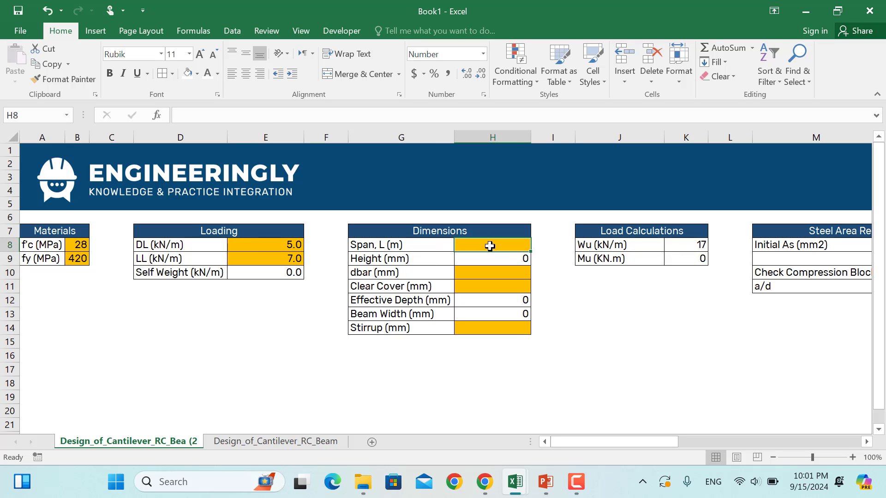
text(4)
key(Return)
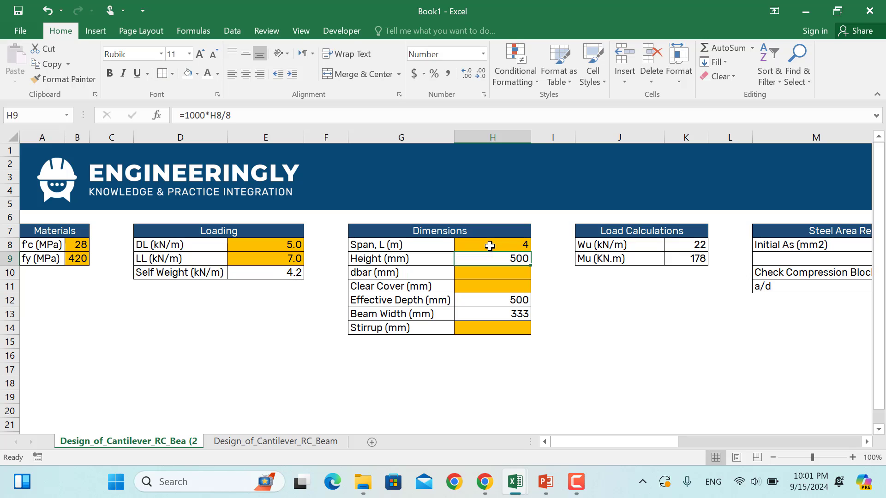
key(Return)
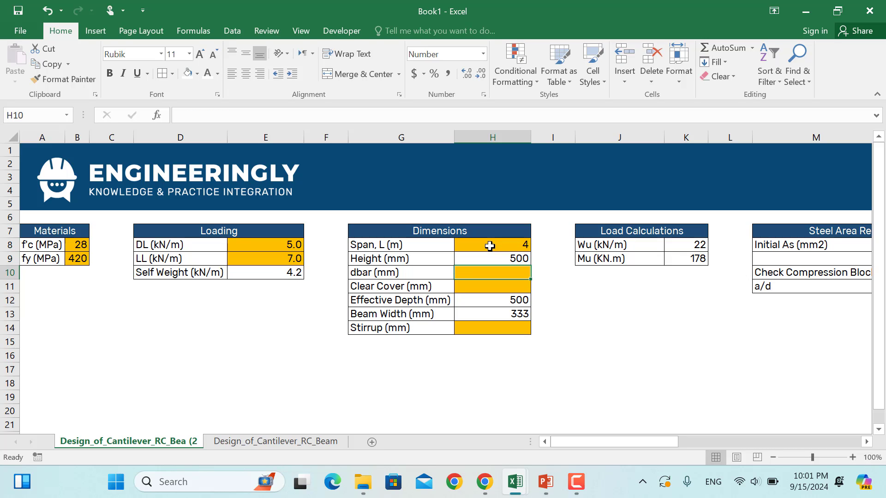
- Enter a 16 mm bar diameter, 40 mm clear cover and a 10 mm stirrup
text(16)
key(Return)
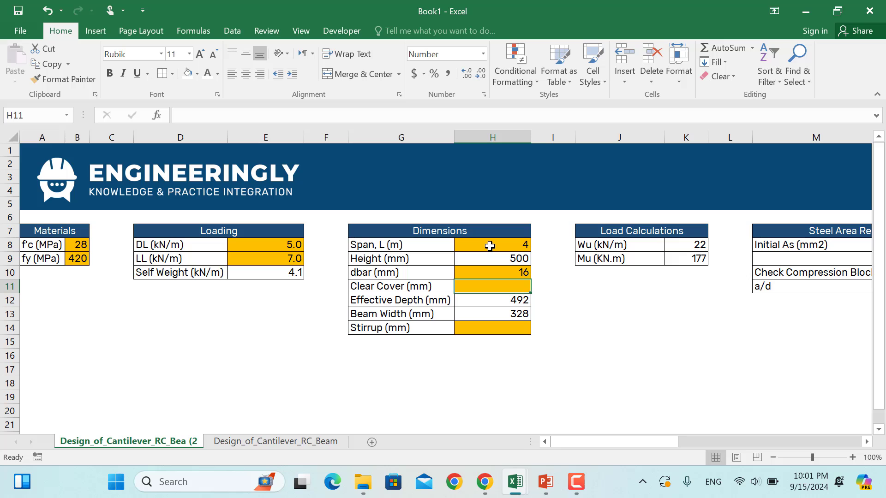
text(40)
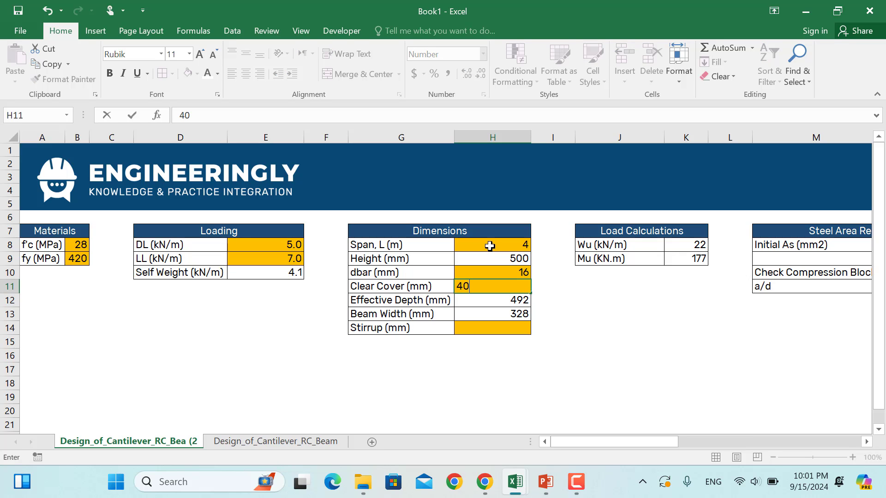
key(Return)
key(Return)
key(Return)
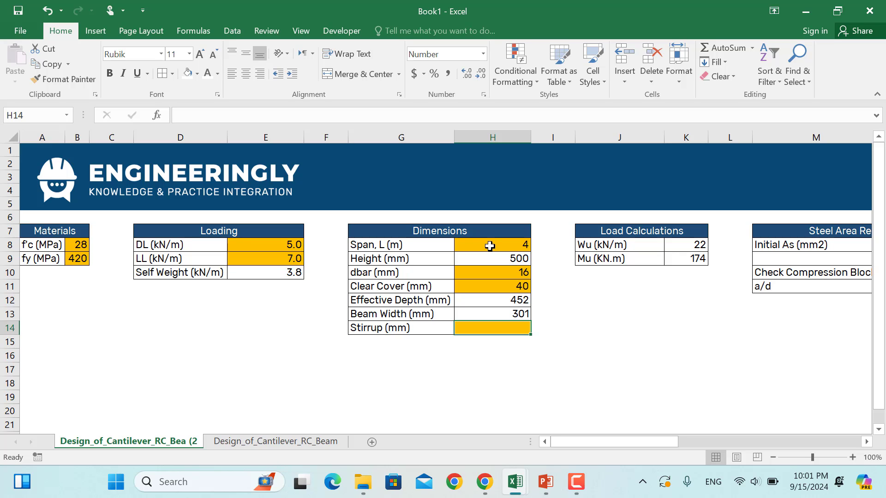
text(10)
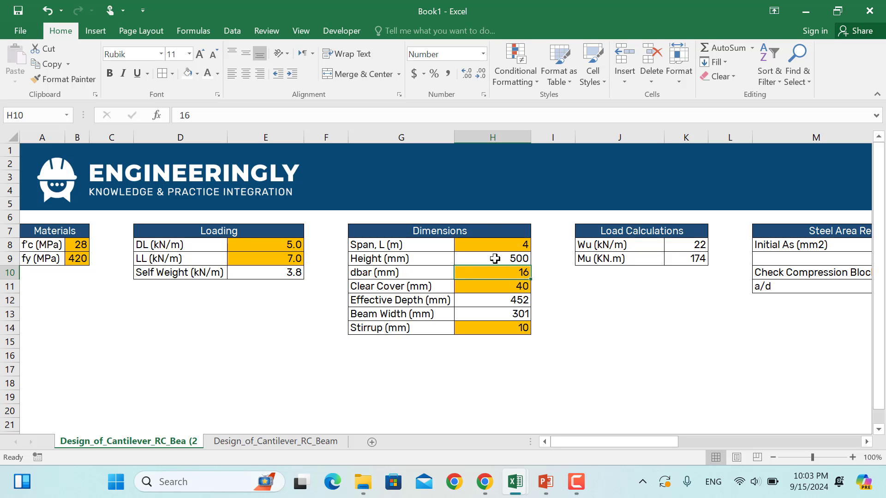
click(494, 259)
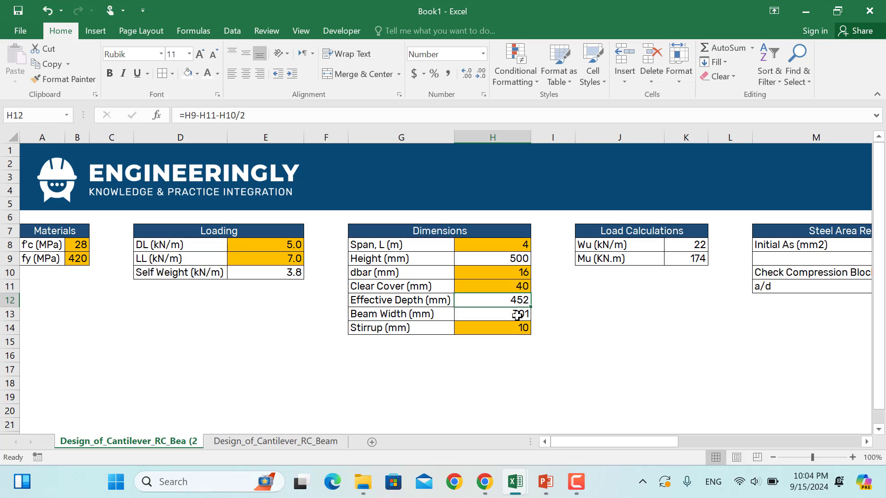
click(519, 314)
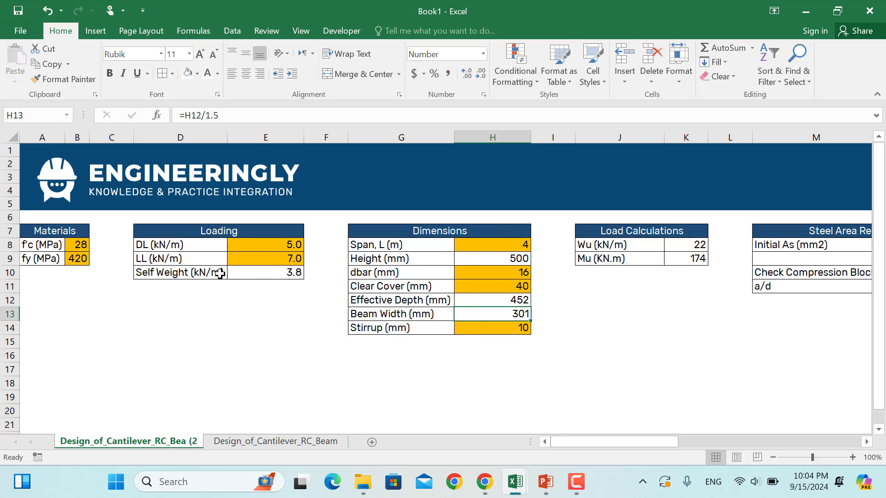
click(260, 274)
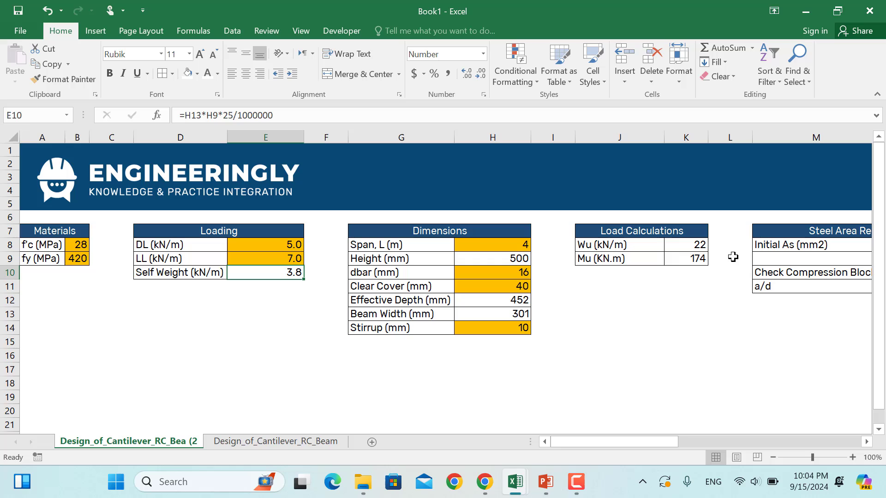
click(688, 244)
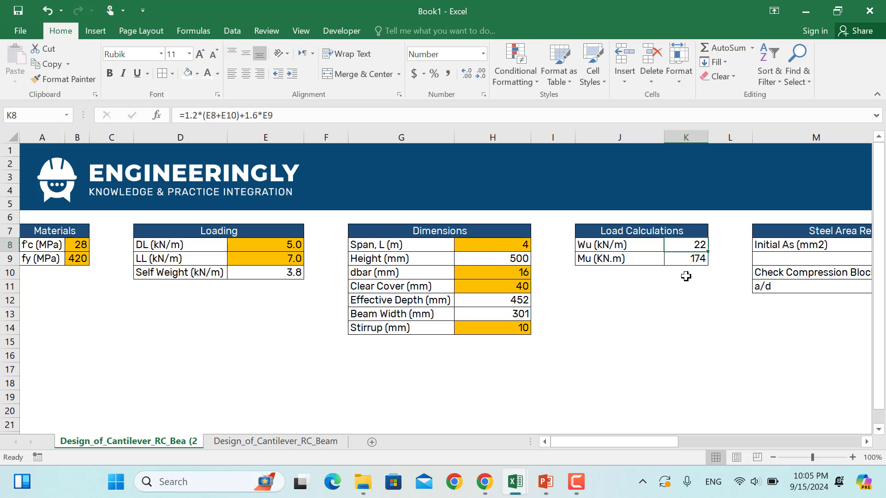
key(Down)
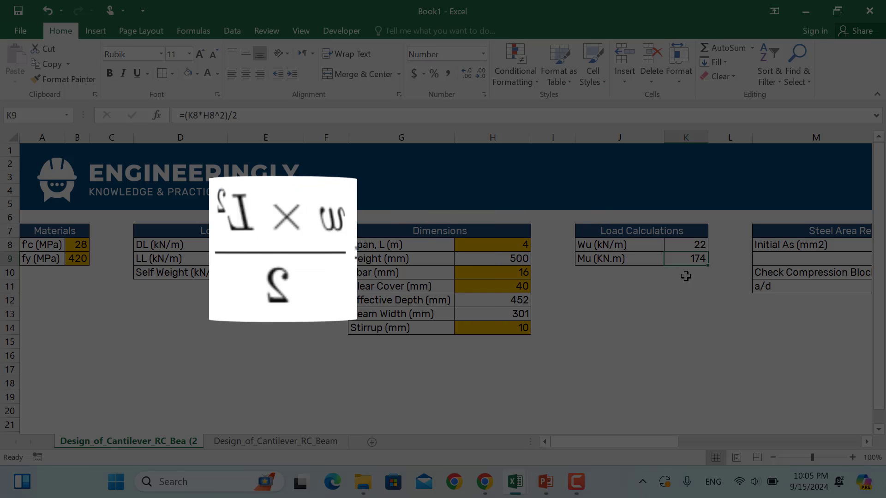
- Check the formulas for the initial steel area (1052.07) and the a/d ratio (=N10/H12, 0.14)
scroll(590, 304, right, 6)
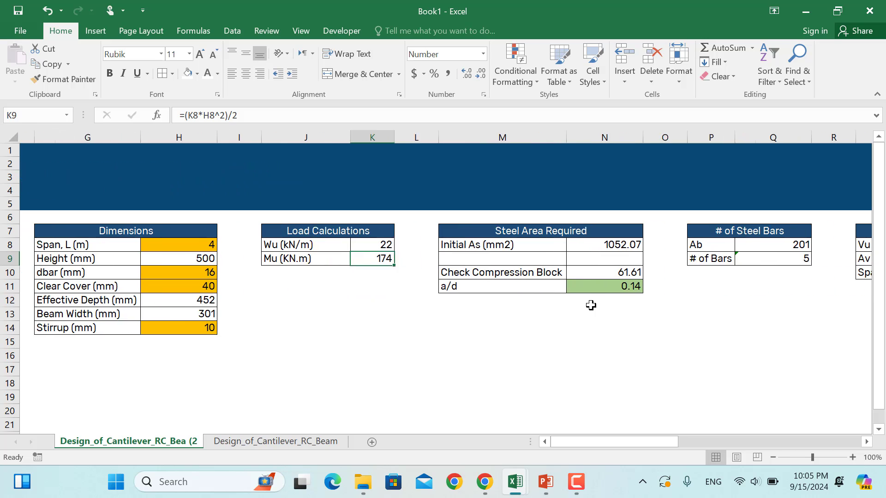
click(594, 248)
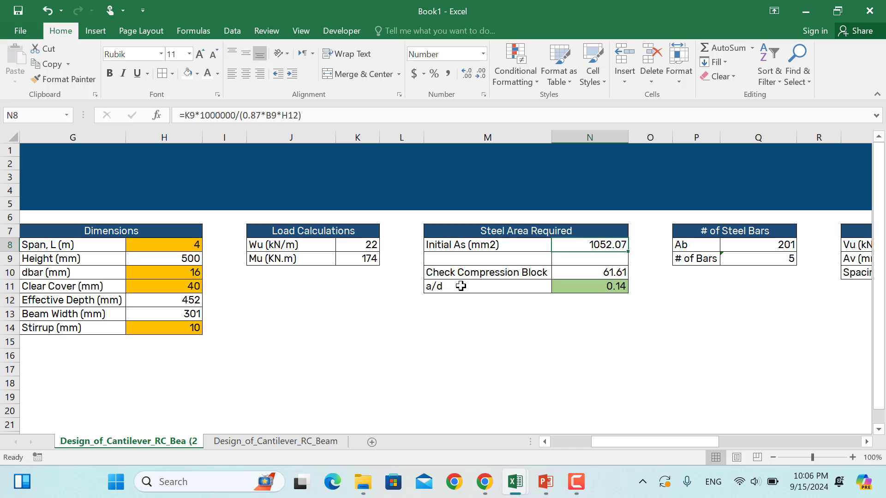
click(605, 288)
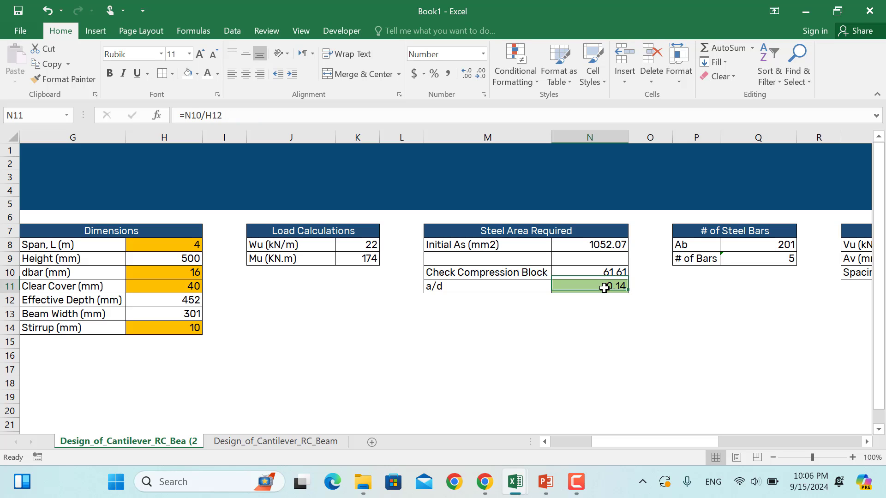
- Check the bar area Ab formula (=3.14*H10*H10/4, 201), then bring the stirrup spacing results into view
click(764, 245)
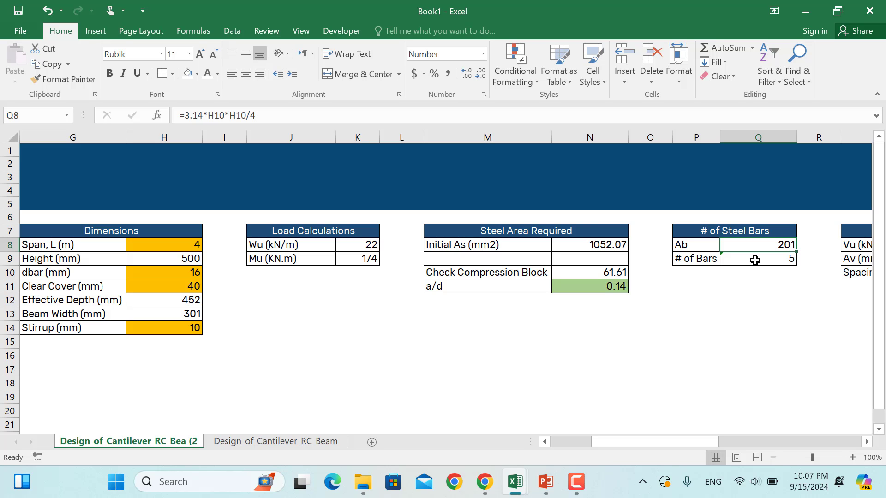
scroll(755, 260, right, 5)
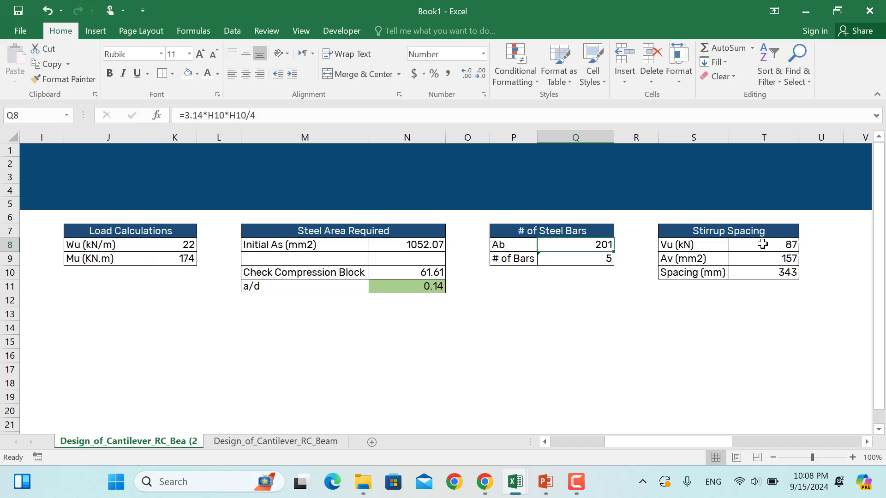
click(761, 244)
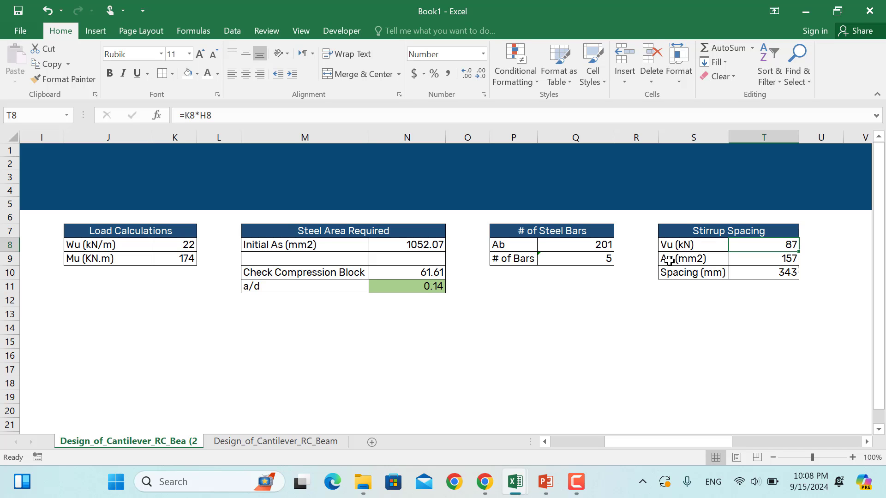
click(755, 275)
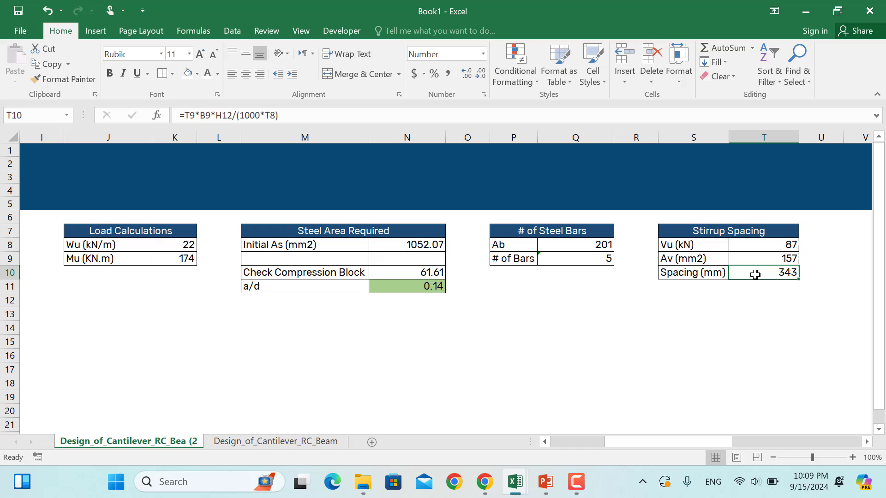